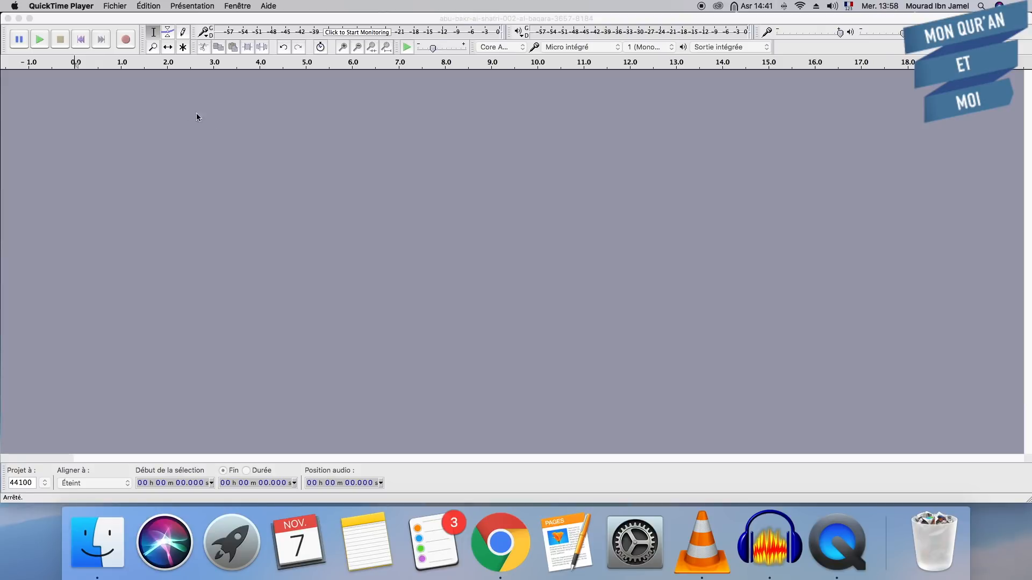
# Import the audio file abu-bakr-al-shatri-002-al-baqara-3657-8184.mp3 from the Téléchargements folder into the project.
pyautogui.click(72, 106)
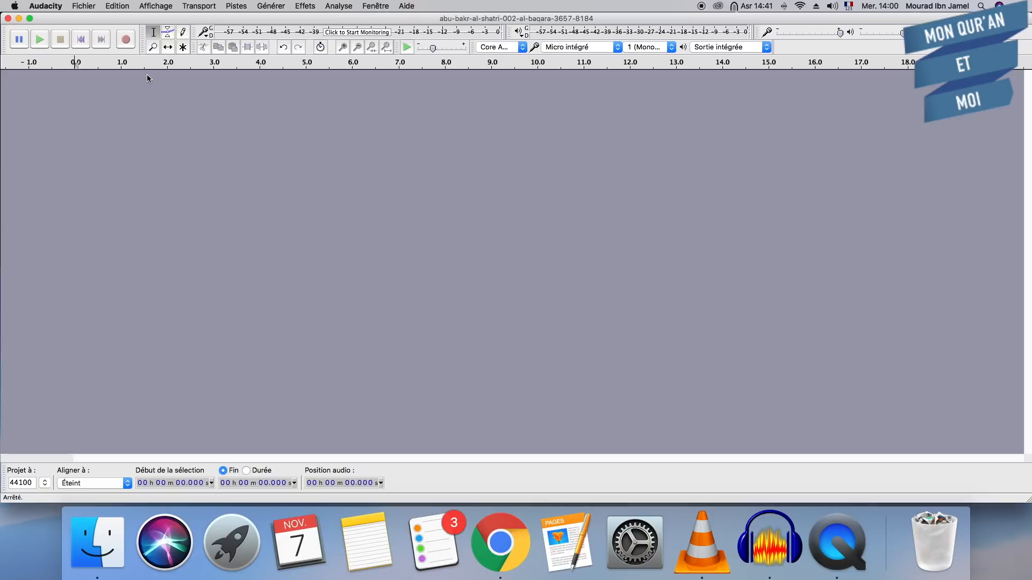
pyautogui.click(80, 8)
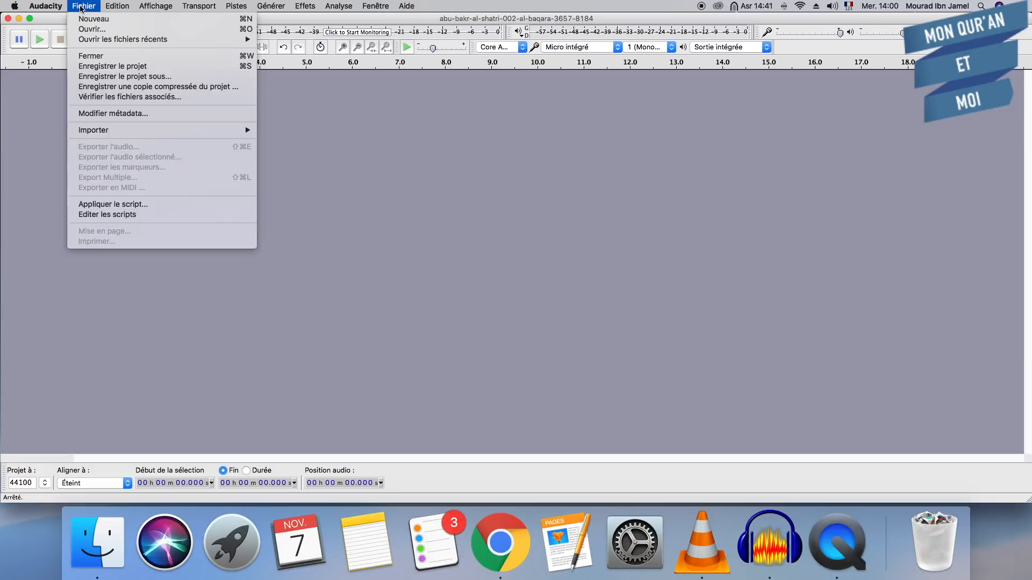
pyautogui.moveTo(85, 132)
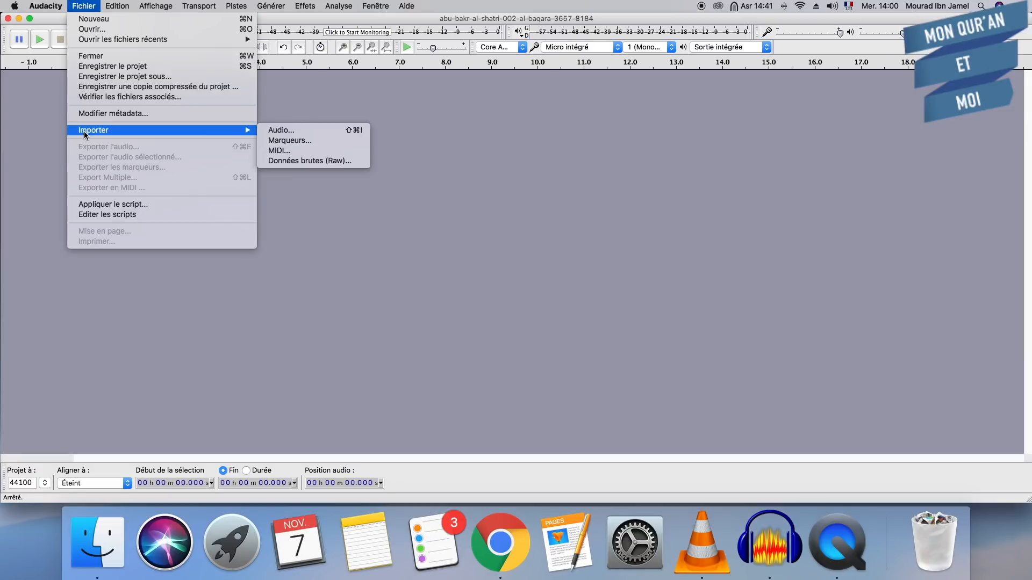
pyautogui.click(290, 129)
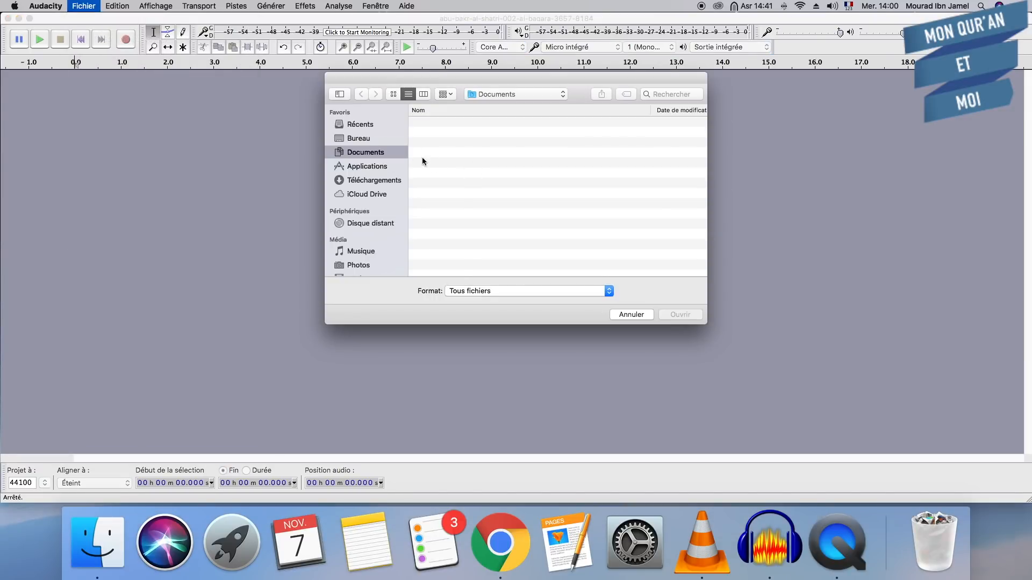
pyautogui.click(383, 181)
pyautogui.scroll(-15, 472, 185)
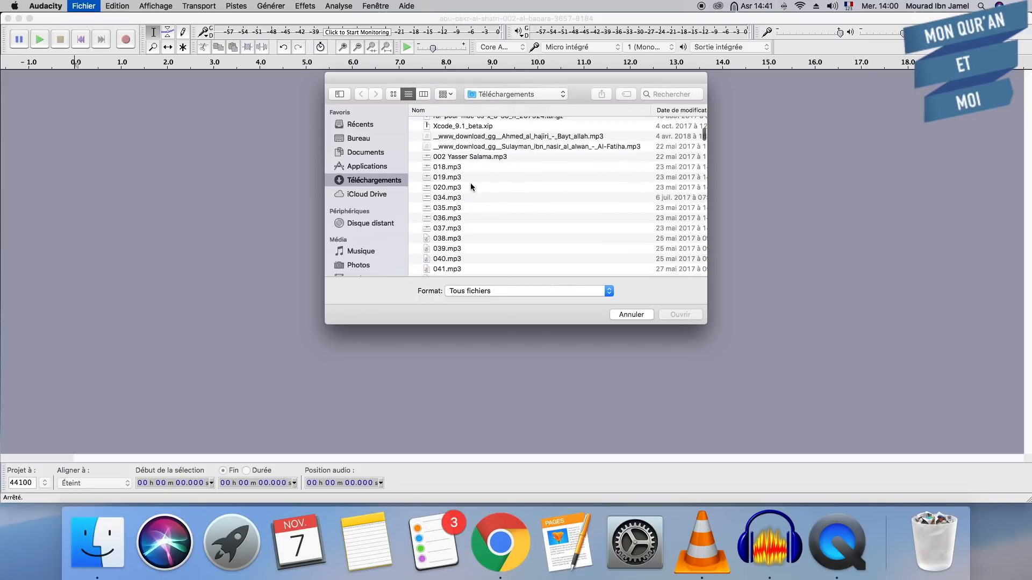
pyautogui.click(471, 185)
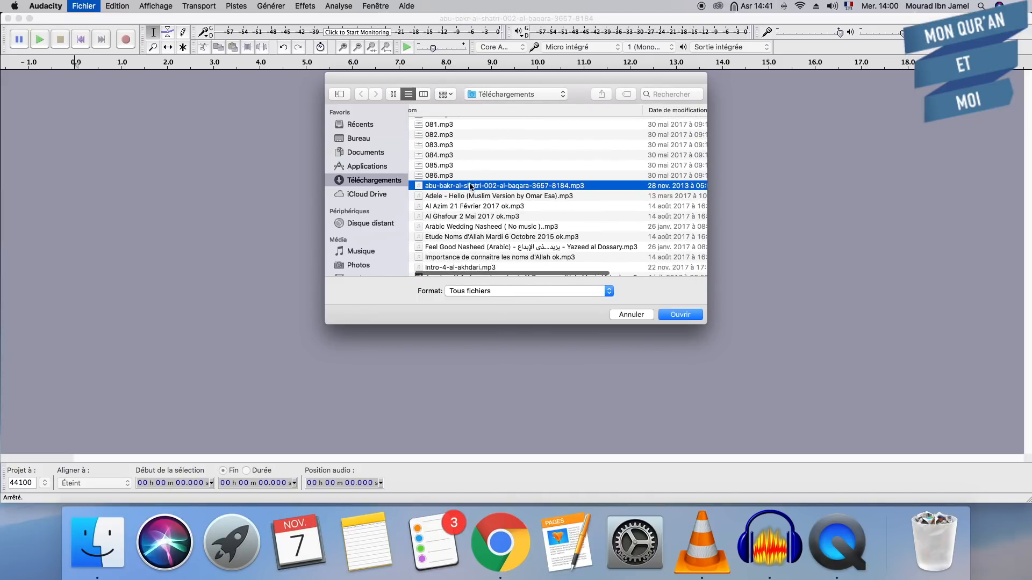
pyautogui.click(678, 315)
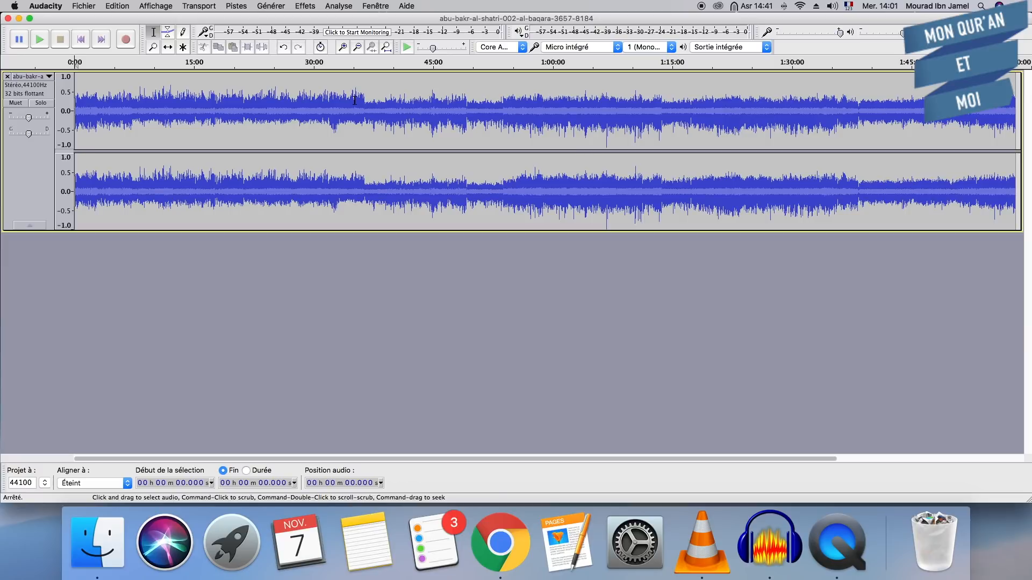
# Delete the silence at the start of the track, about the first 1.2 seconds before the recitation begins.
pyautogui.click(343, 49)
pyautogui.click(342, 49)
pyautogui.click(342, 49)
pyautogui.click(342, 50)
pyautogui.click(342, 50)
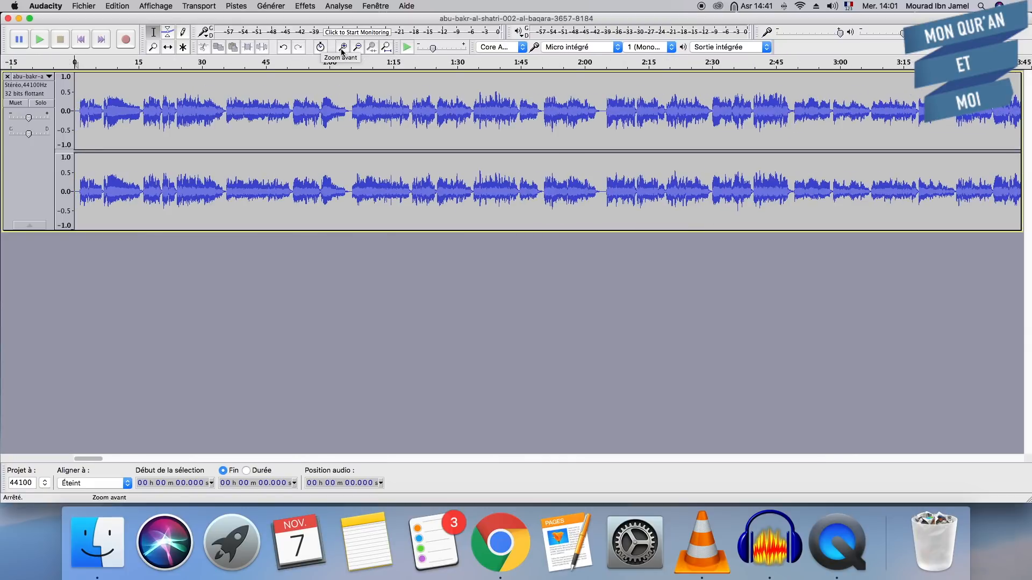
pyautogui.click(343, 50)
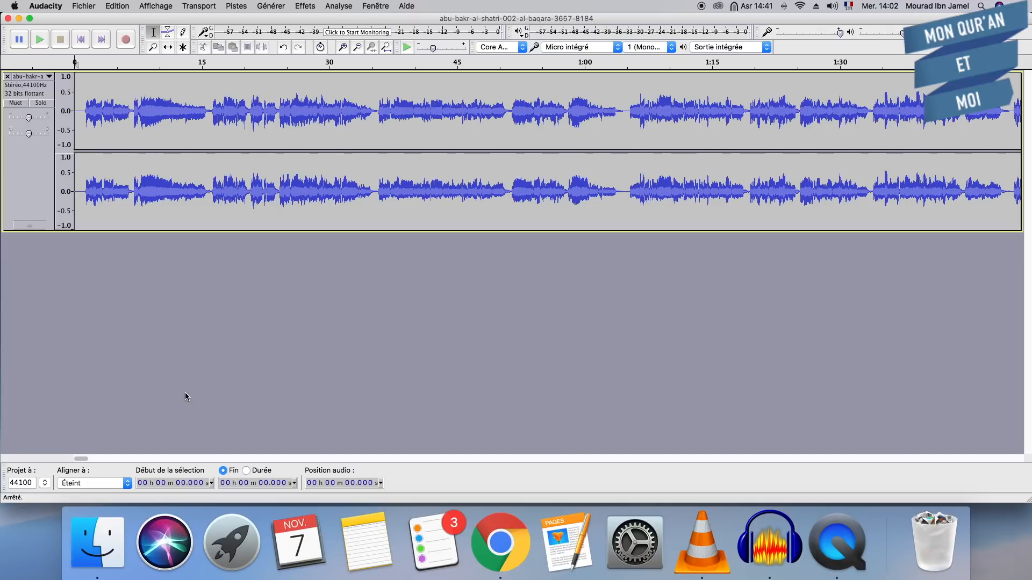
pyautogui.moveTo(85, 108); pyautogui.dragTo(82, 109)
pyautogui.click(77, 110)
pyautogui.click(101, 94)
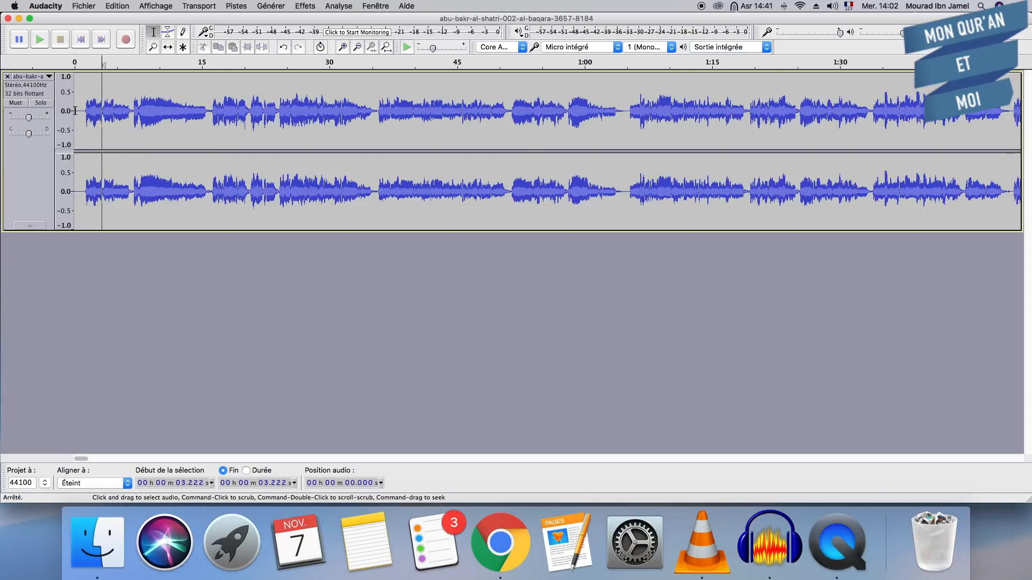
pyautogui.moveTo(84, 109); pyautogui.dragTo(58, 109)
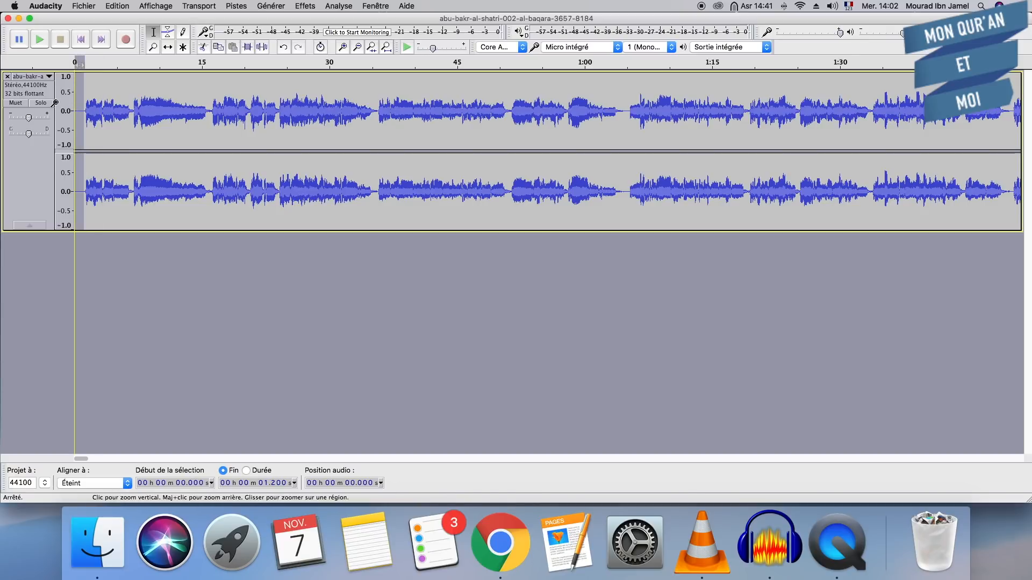
pyautogui.press('Delete')
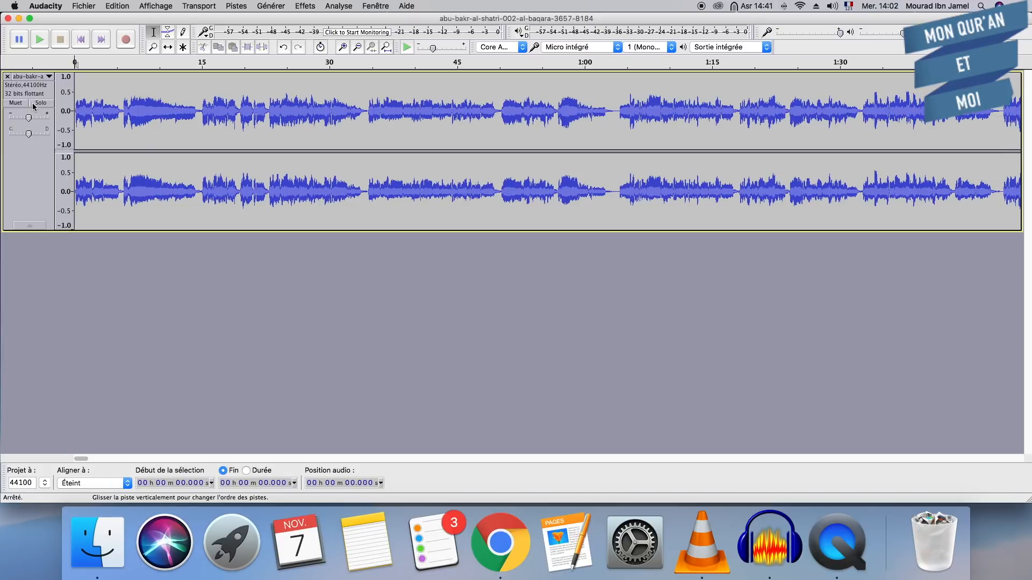
# Delete all audio from the pause at about 7 min 57.7 s through the end of the track.
pyautogui.moveTo(82, 458); pyautogui.dragTo(141, 460)
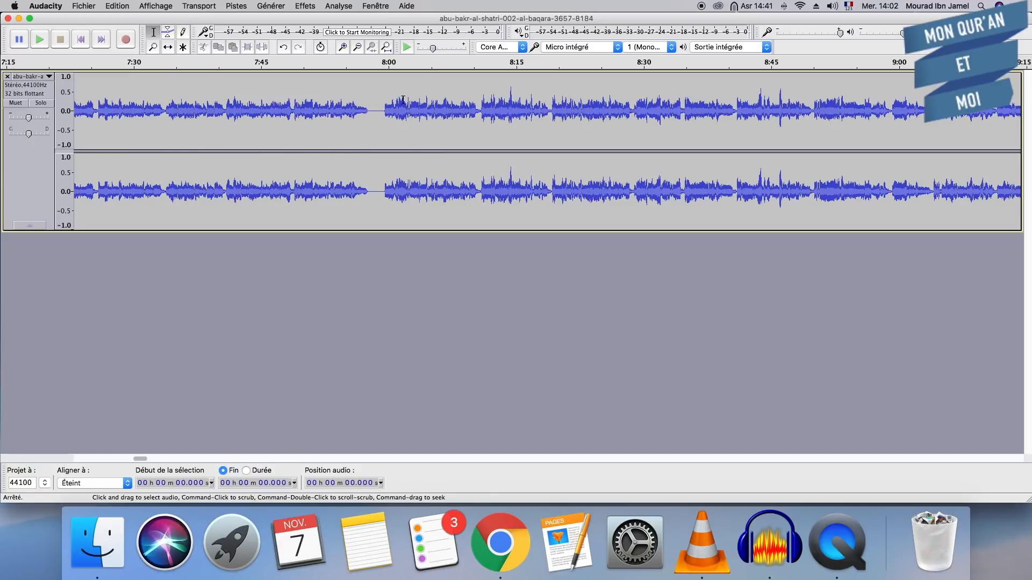
pyautogui.click(369, 110)
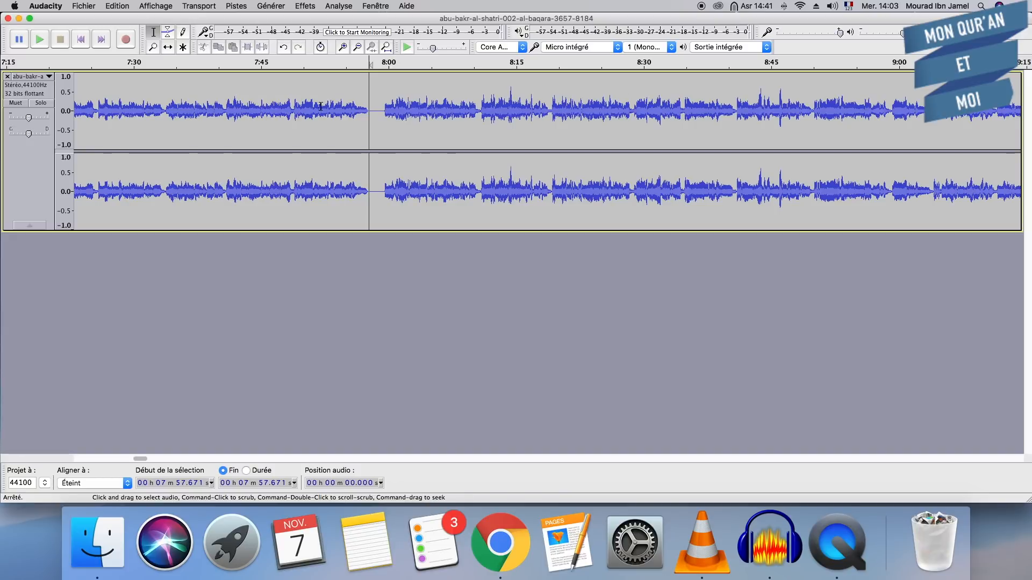
pyautogui.click(358, 50)
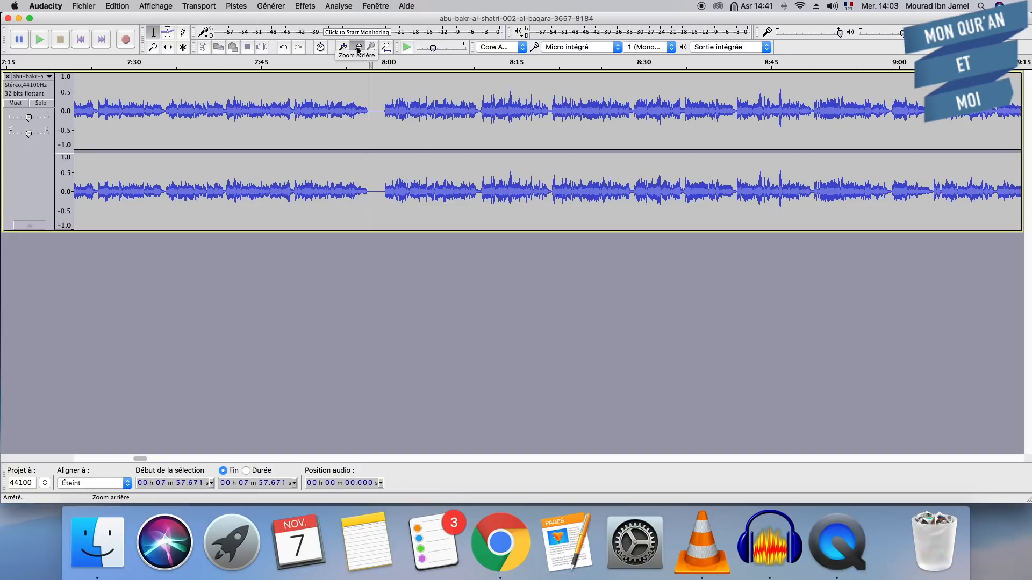
pyautogui.click(358, 50)
pyautogui.click(358, 50)
pyautogui.click(358, 50)
pyautogui.click(358, 50)
pyautogui.click(358, 50)
pyautogui.click(358, 50)
pyautogui.click(358, 50)
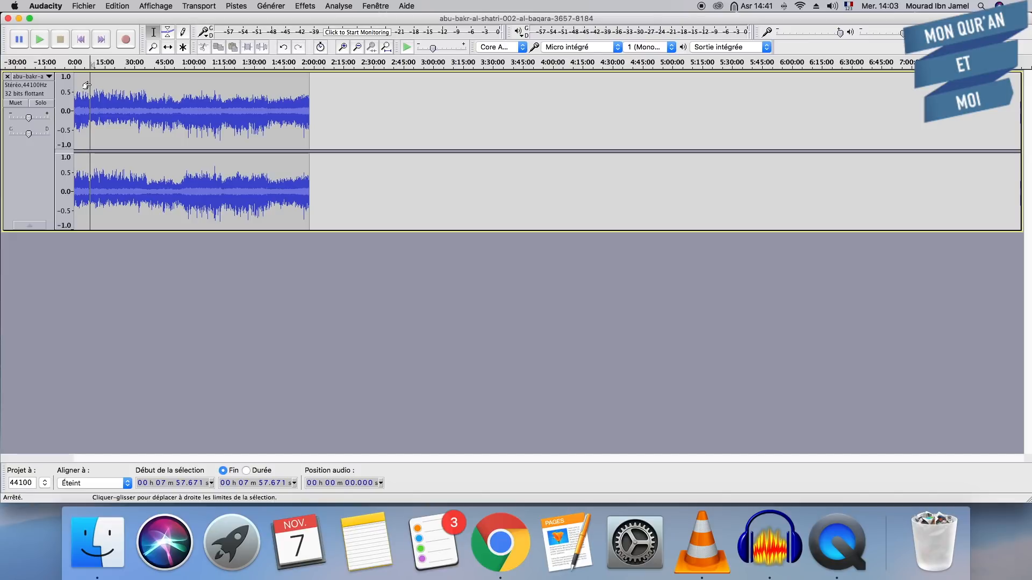
pyautogui.moveTo(86, 85); pyautogui.dragTo(339, 91)
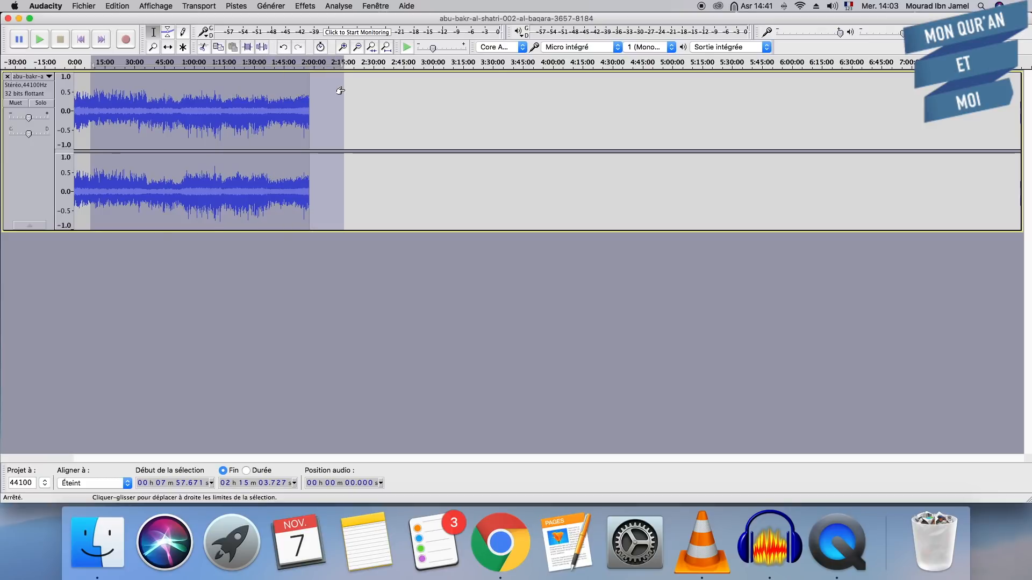
pyautogui.press('Delete')
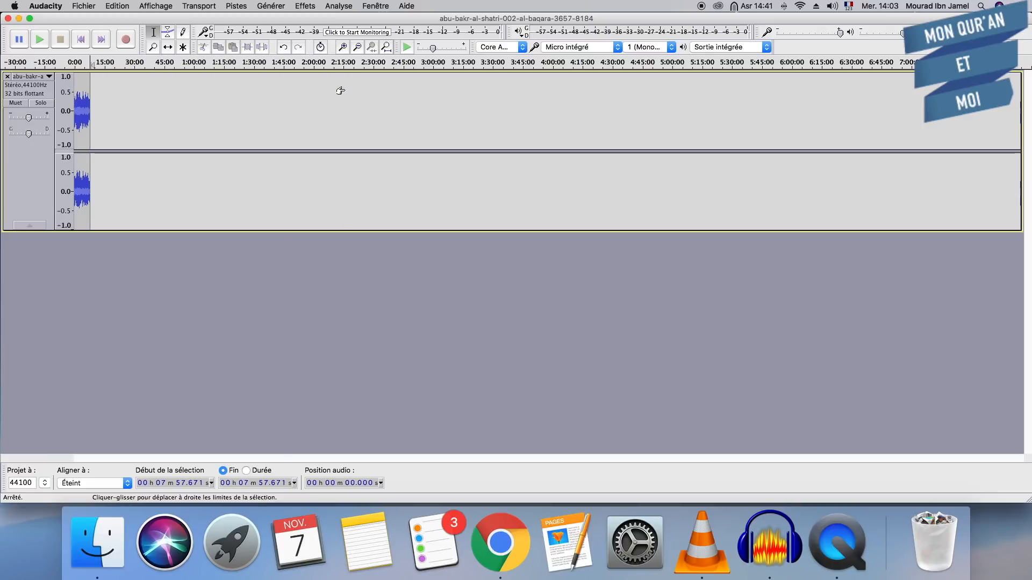
# Play the trimmed recitation from the beginning for about 13 seconds and stop playback.
pyautogui.click(343, 47)
pyautogui.click(343, 47)
pyautogui.click(343, 47)
pyautogui.click(342, 47)
pyautogui.click(343, 47)
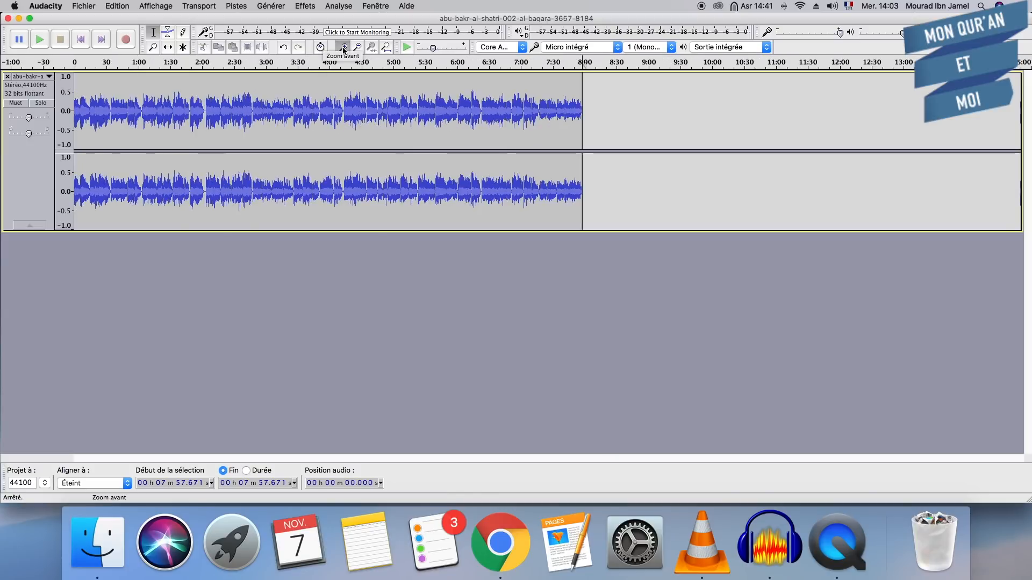
pyautogui.click(343, 46)
pyautogui.click(343, 46)
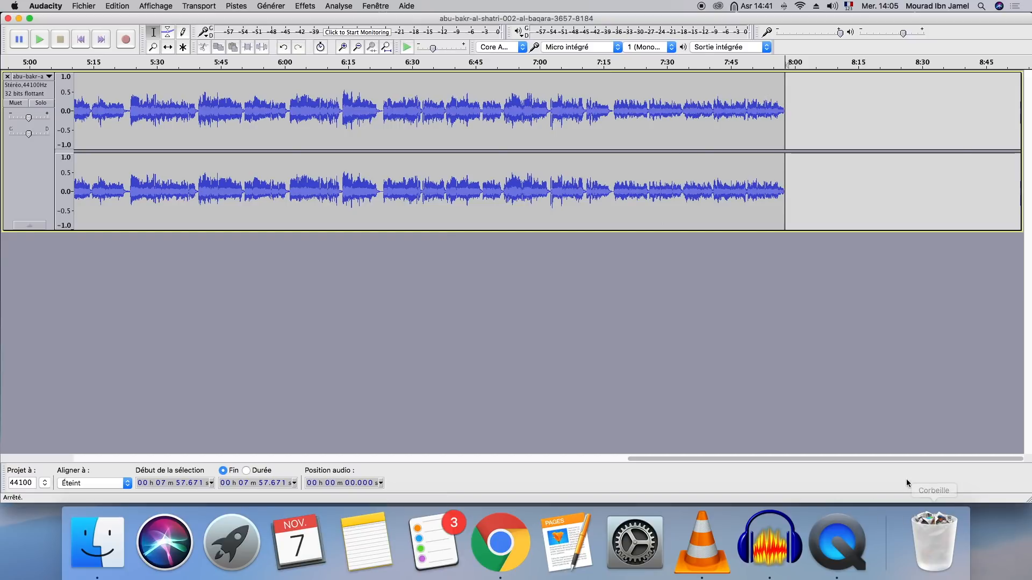
pyautogui.moveTo(963, 460); pyautogui.dragTo(144, 455)
pyautogui.click(81, 39)
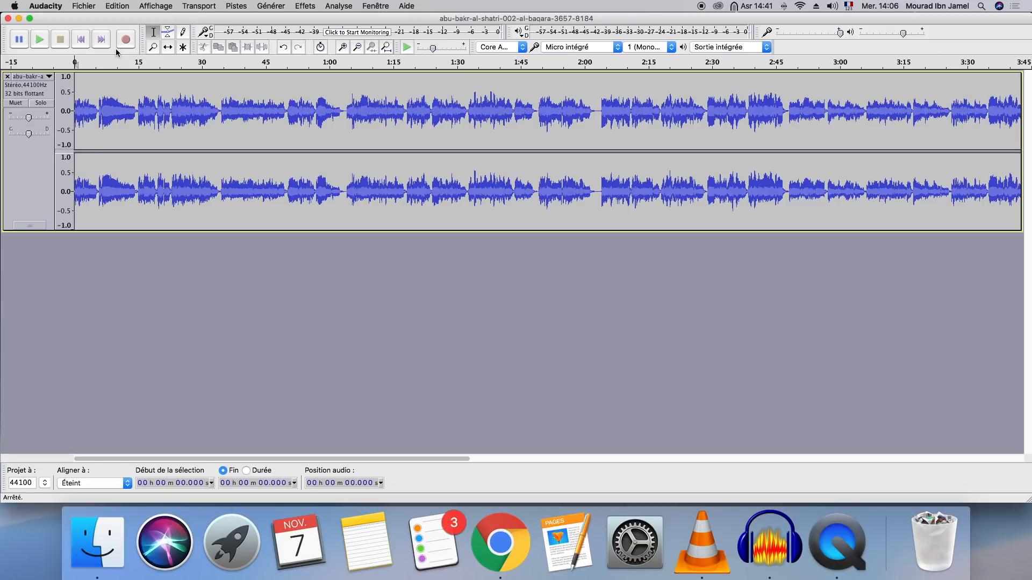
pyautogui.click(38, 42)
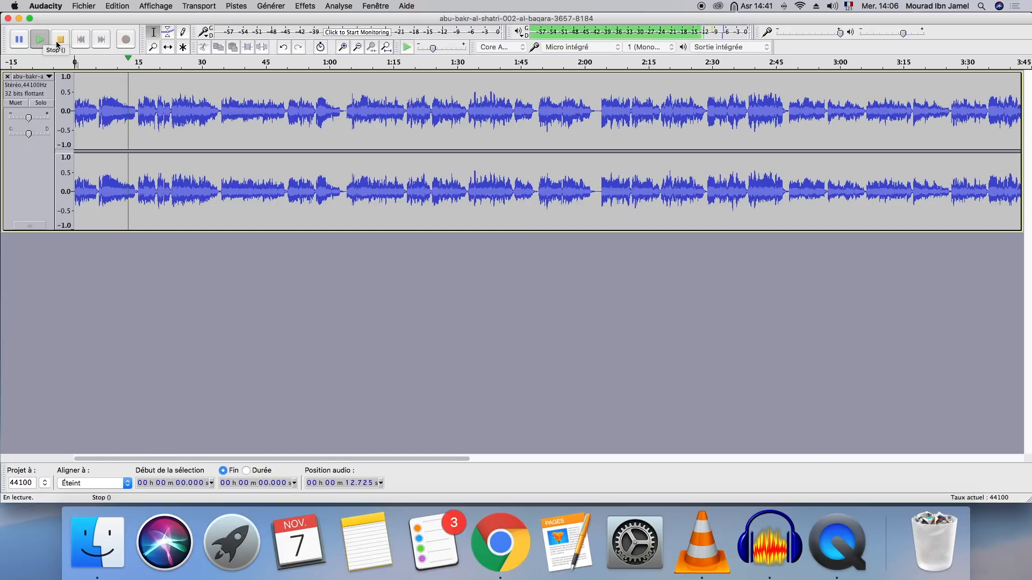
pyautogui.click(58, 44)
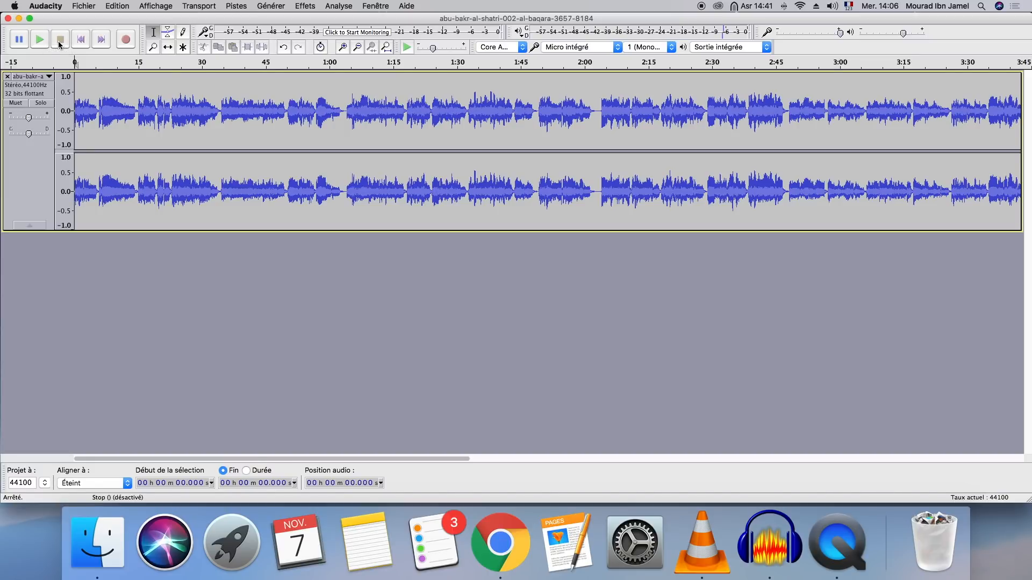
# Apply the Change Speed effect to the whole track with a speed multiplier of 1.558 (55.790 percent).
pyautogui.click(47, 96)
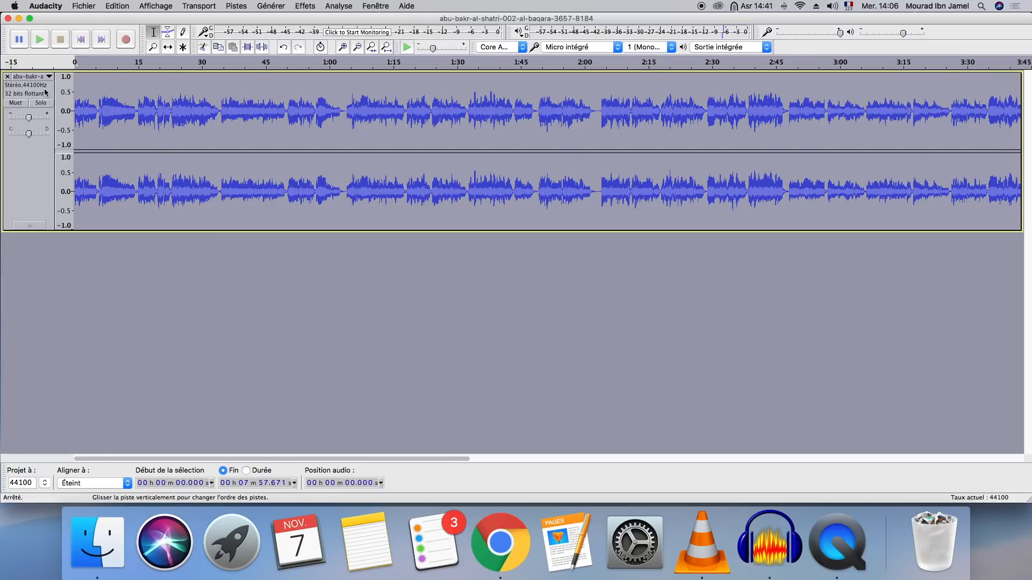
pyautogui.click(315, 7)
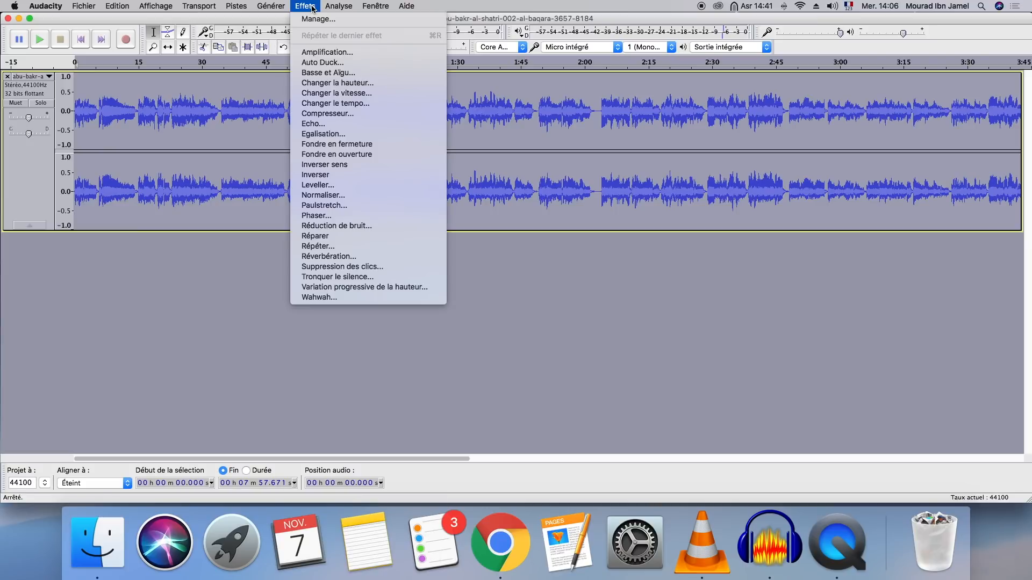
pyautogui.click(351, 94)
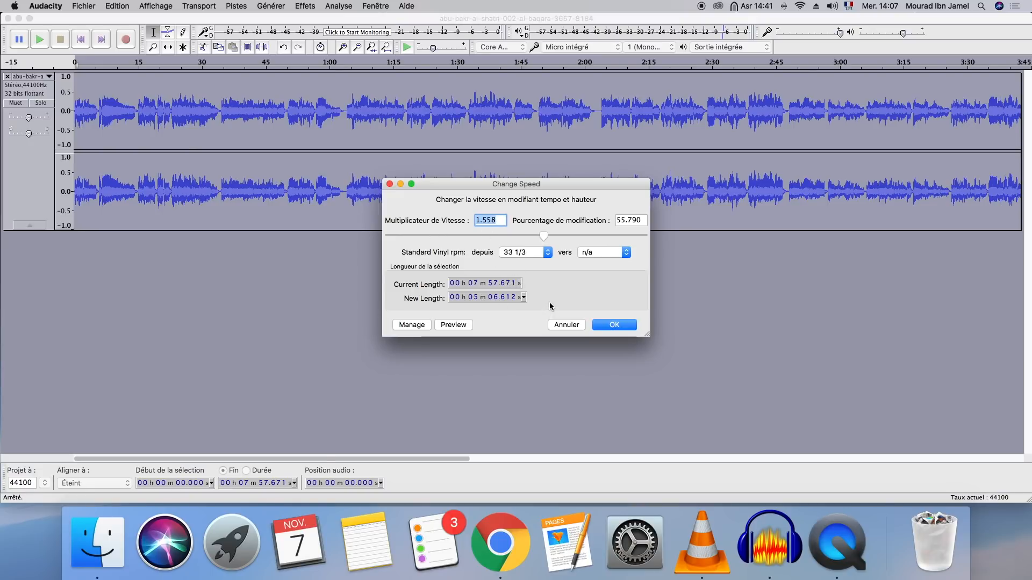
pyautogui.click(607, 325)
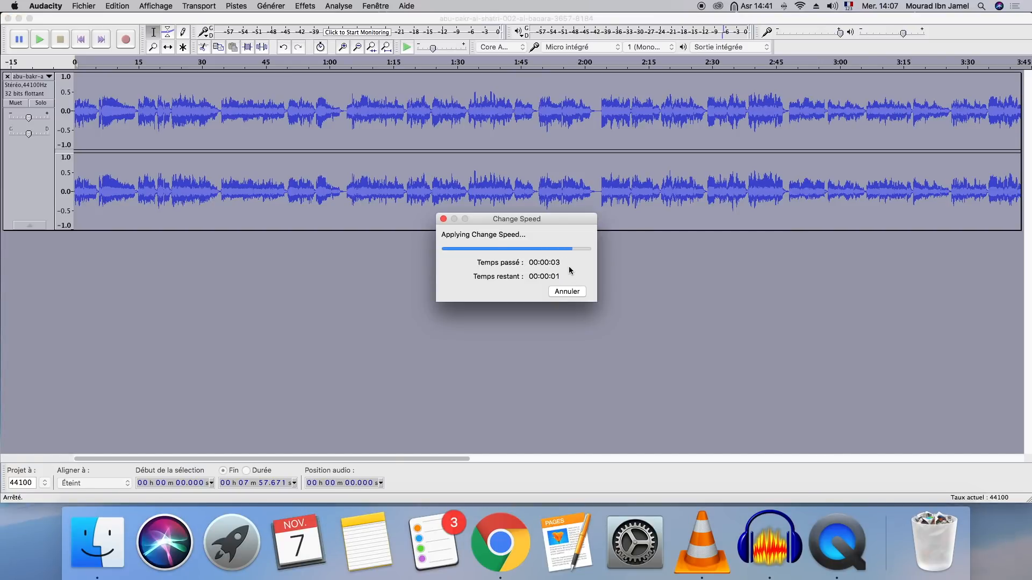
# Listen to the sped-up recitation from the beginning for about 8 seconds and stop playback.
pyautogui.moveTo(429, 458); pyautogui.dragTo(158, 434)
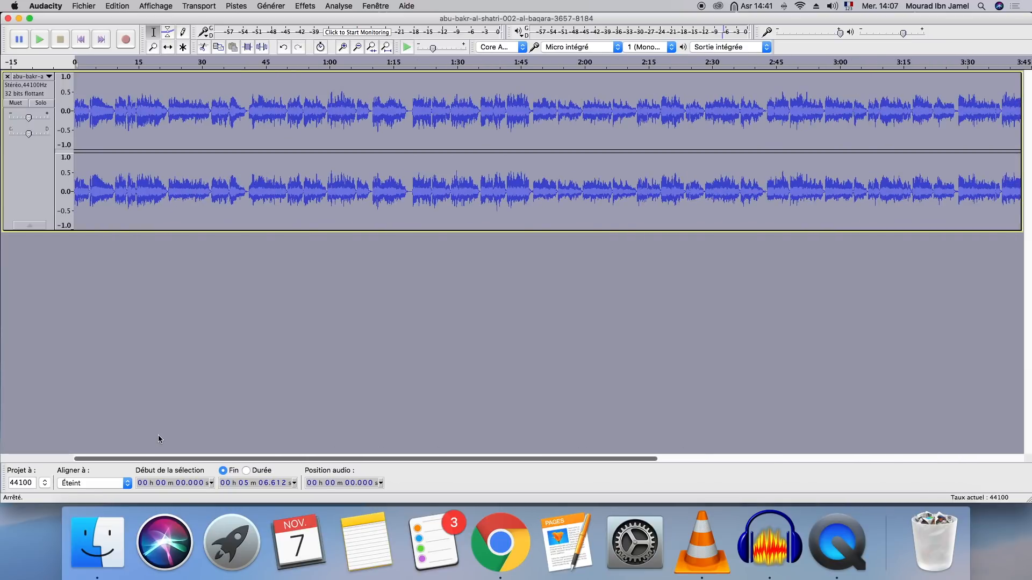
pyautogui.click(79, 38)
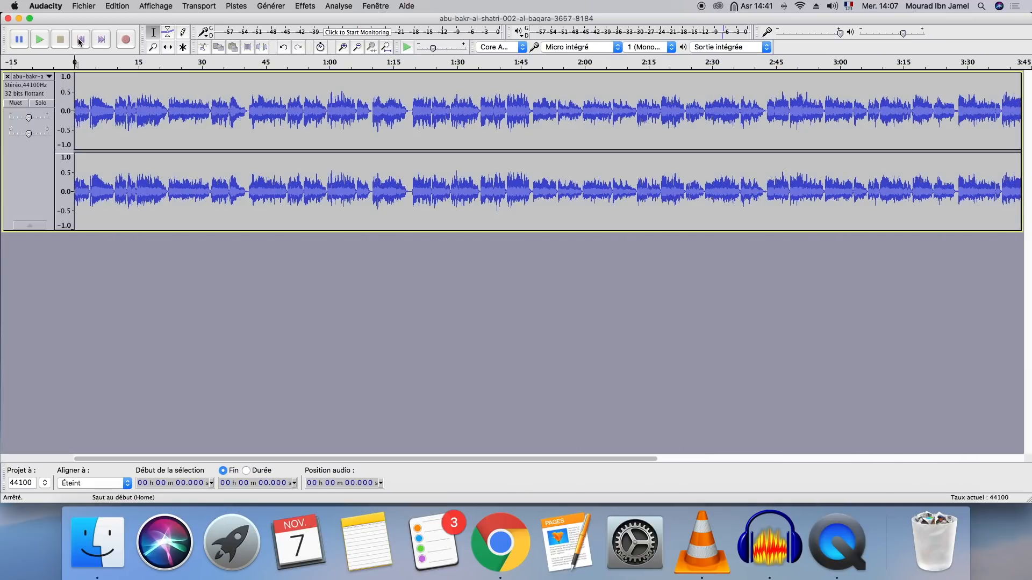
pyautogui.click(39, 39)
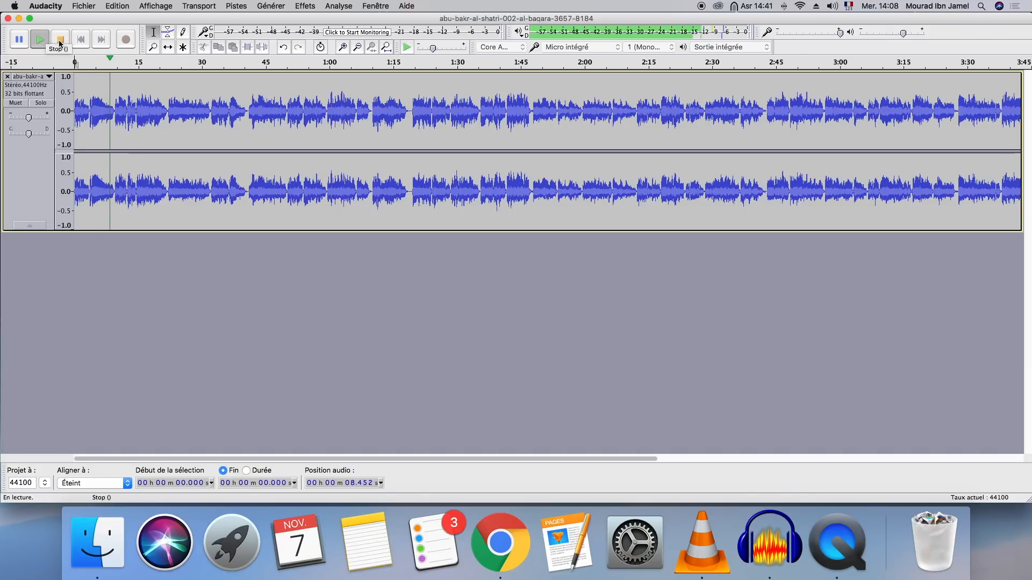
pyautogui.click(59, 44)
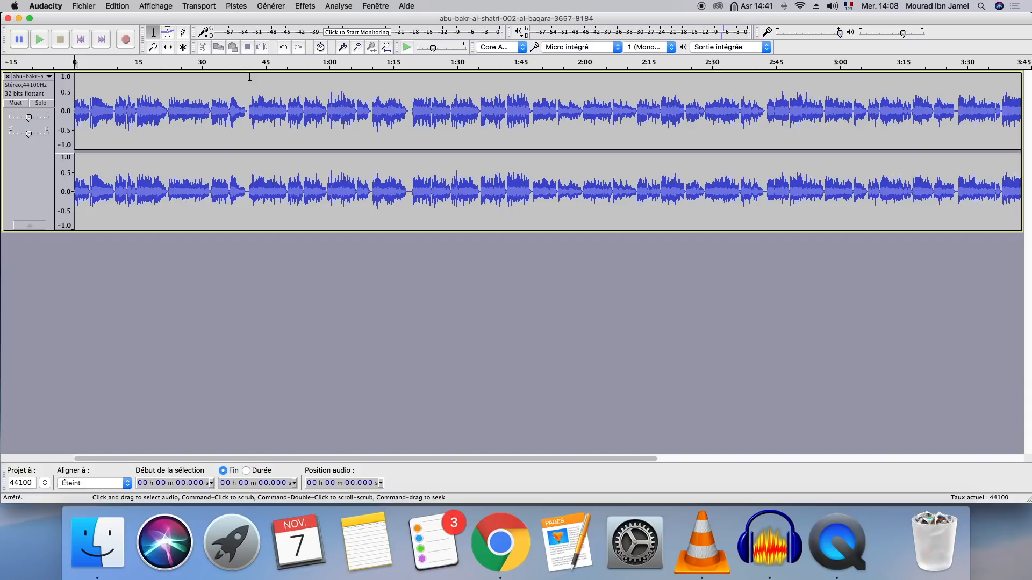